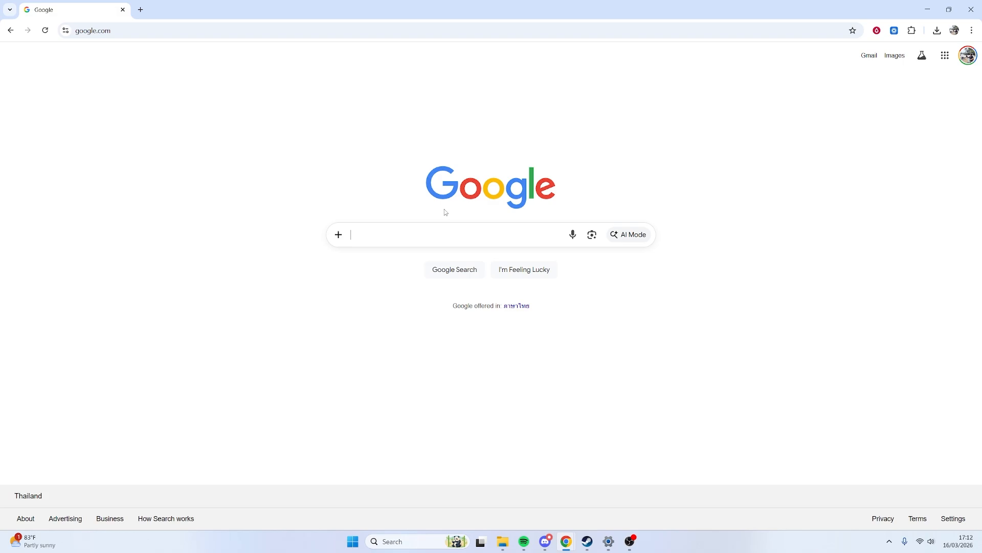
# Search Google for "voice recorder" and open the Online Voice Recorder site
pyautogui.write('voice ')
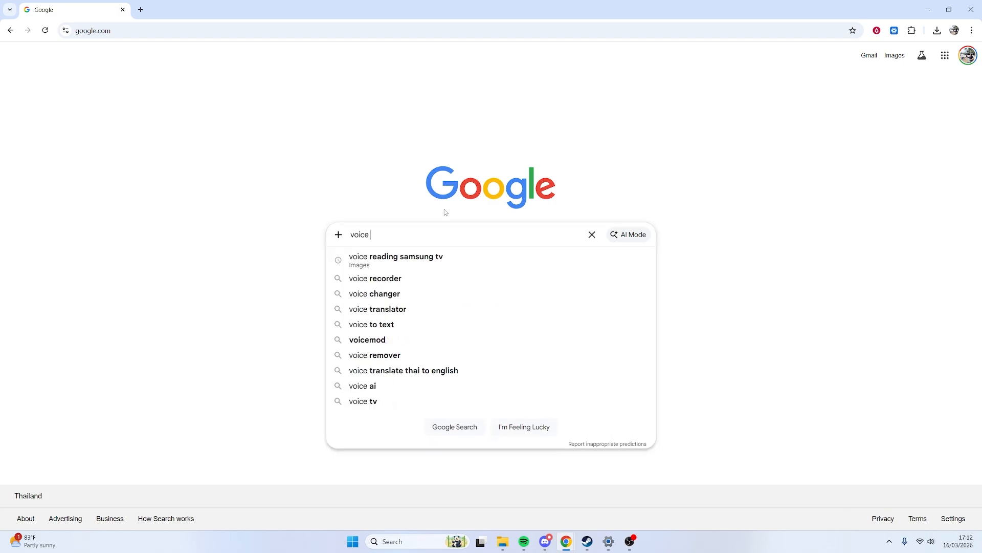
pyautogui.write('recorder')
pyautogui.press('Return')
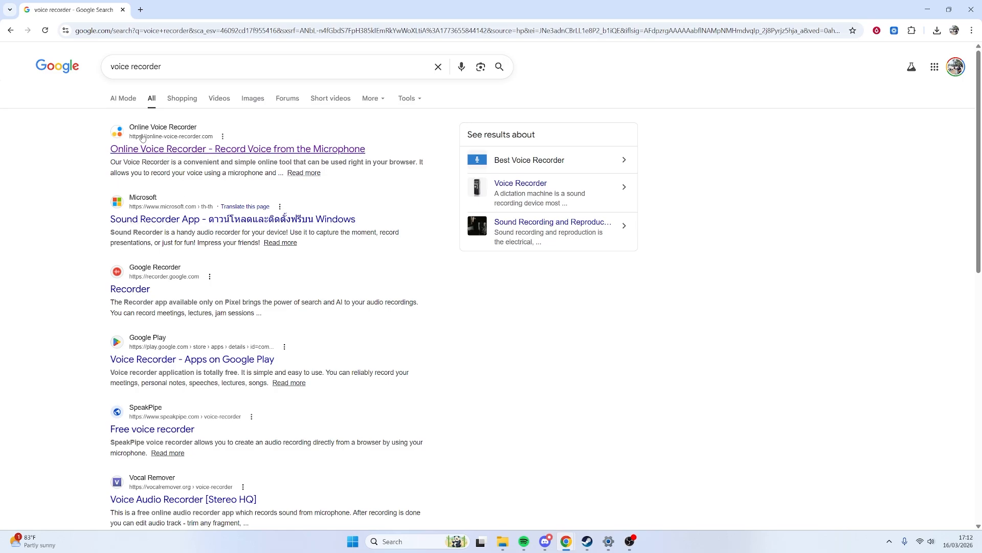
pyautogui.click(154, 149)
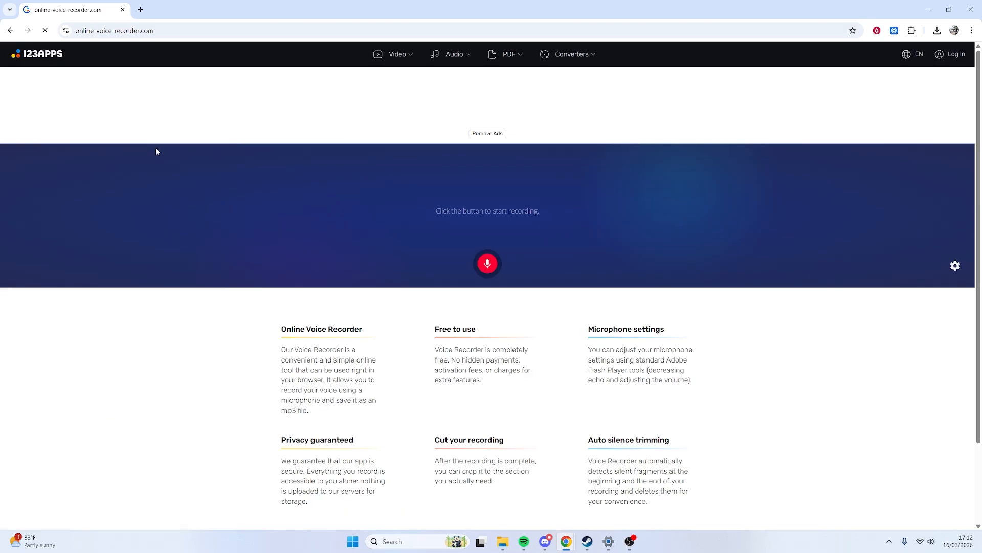
# Check the available microphones and the site's microphone permission, and dismiss the full-page ad
pyautogui.click(956, 266)
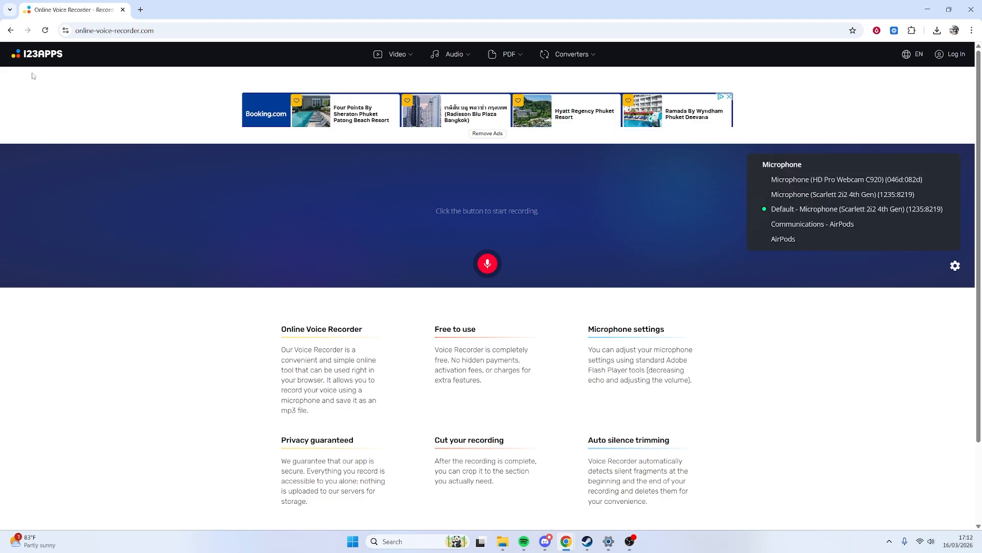
pyautogui.click(65, 30)
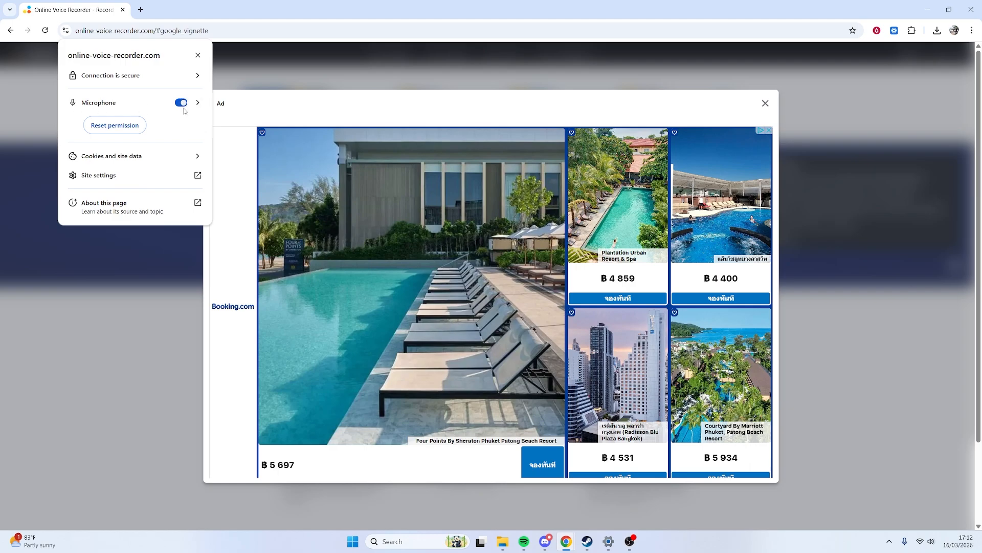
pyautogui.click(766, 104)
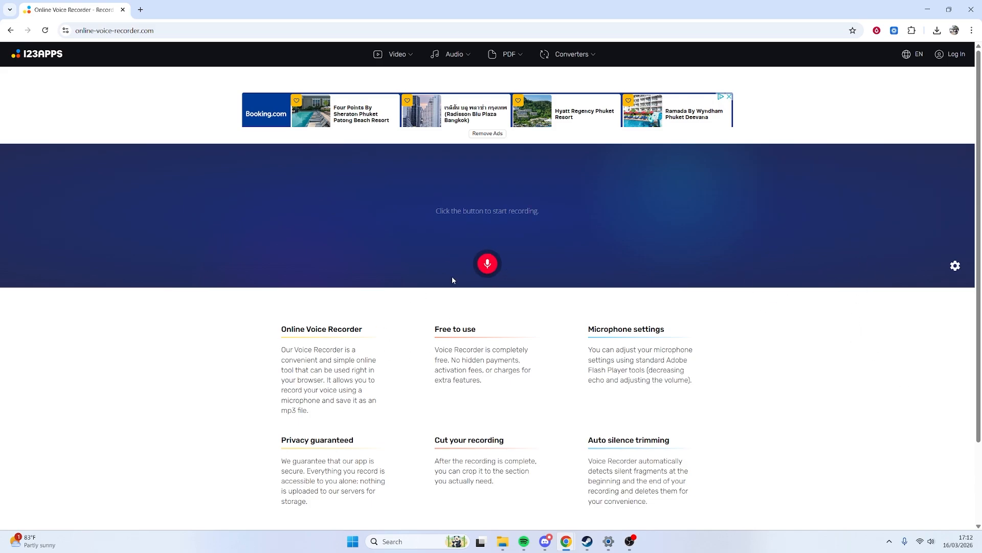
# Start a voice recording, play the 5927764-hd_1920_1080_30fps video from the desktop while narrating, and pause it
pyautogui.click(487, 263)
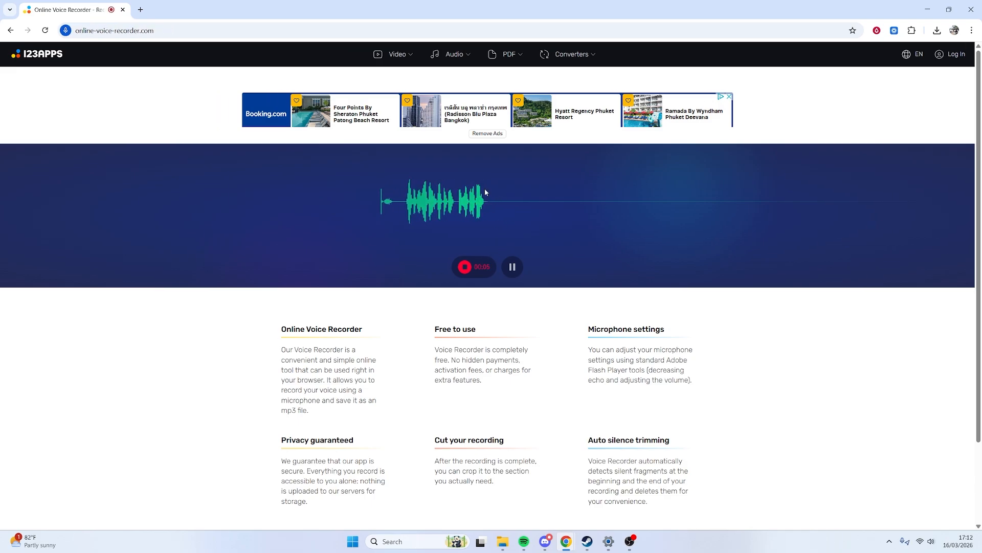
pyautogui.click(928, 9)
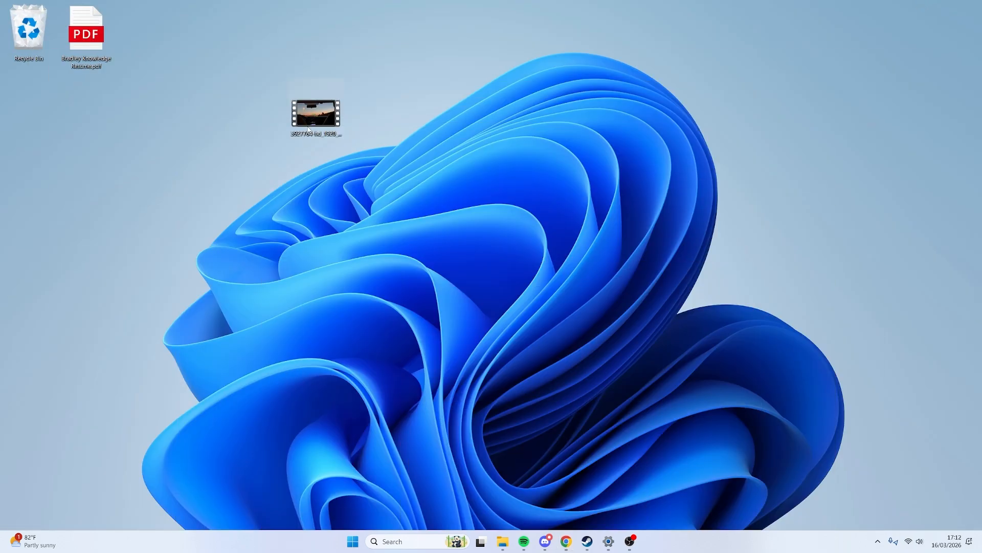
pyautogui.doubleClick(324, 119)
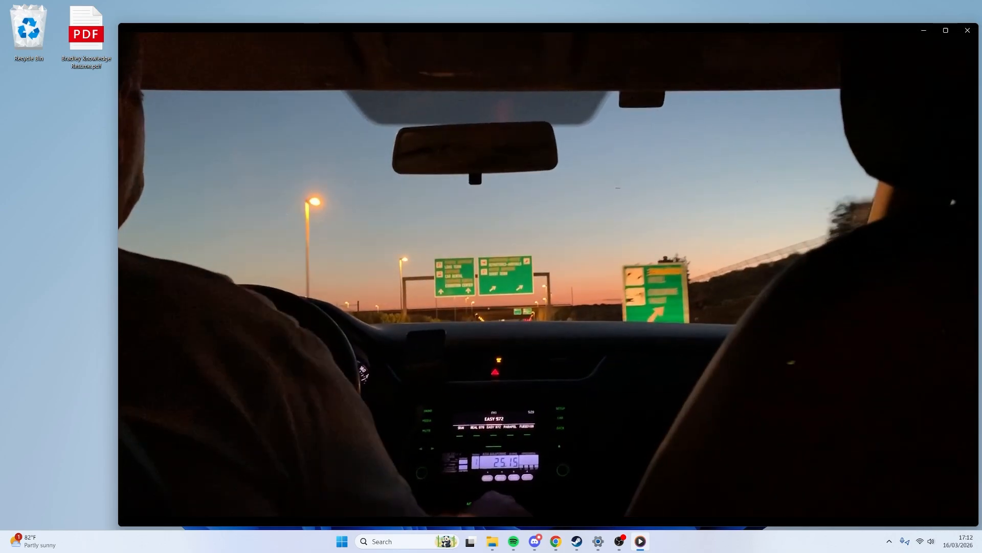
pyautogui.click(548, 506)
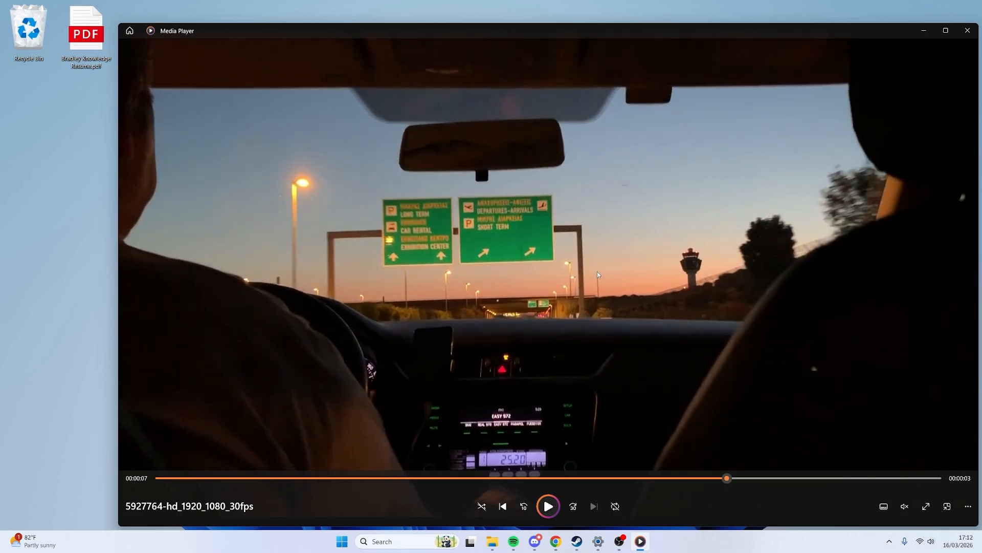
# Return to the Online Voice Recorder window and stop the recording
pyautogui.moveTo(556, 541)
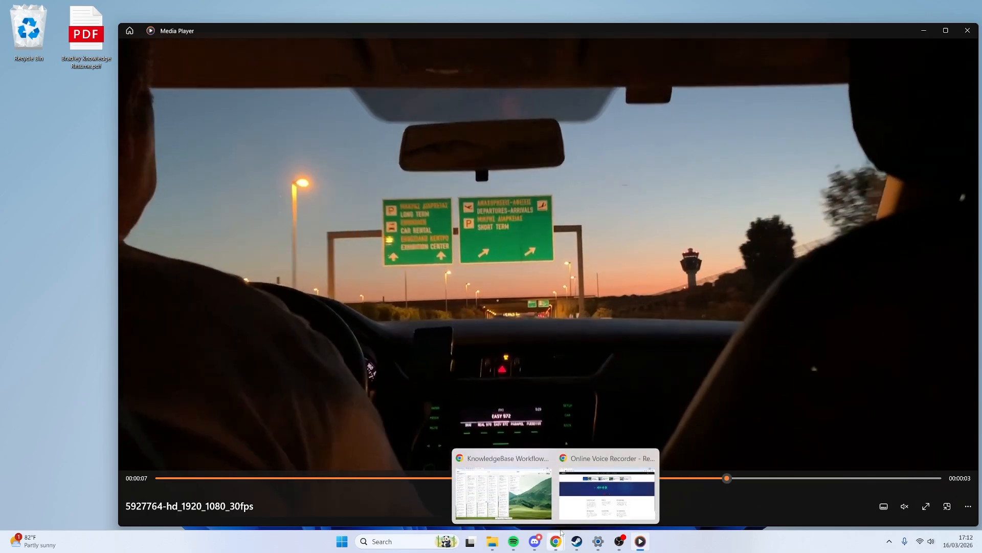
pyautogui.click(609, 486)
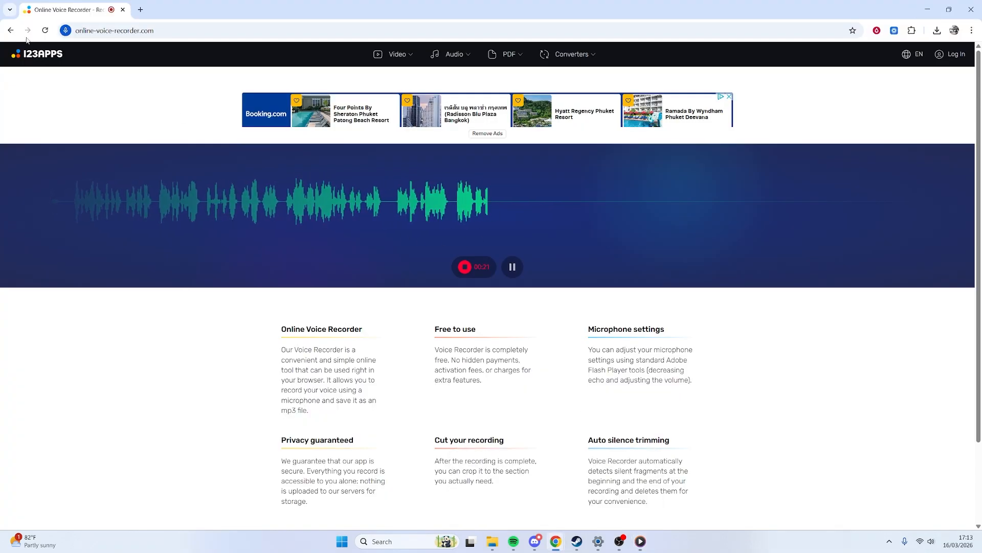
pyautogui.click(467, 266)
# Trim the recording to run from about 00:01.2 to 00:19.3 and save it as an audio file
pyautogui.moveTo(31, 200); pyautogui.dragTo(75, 213)
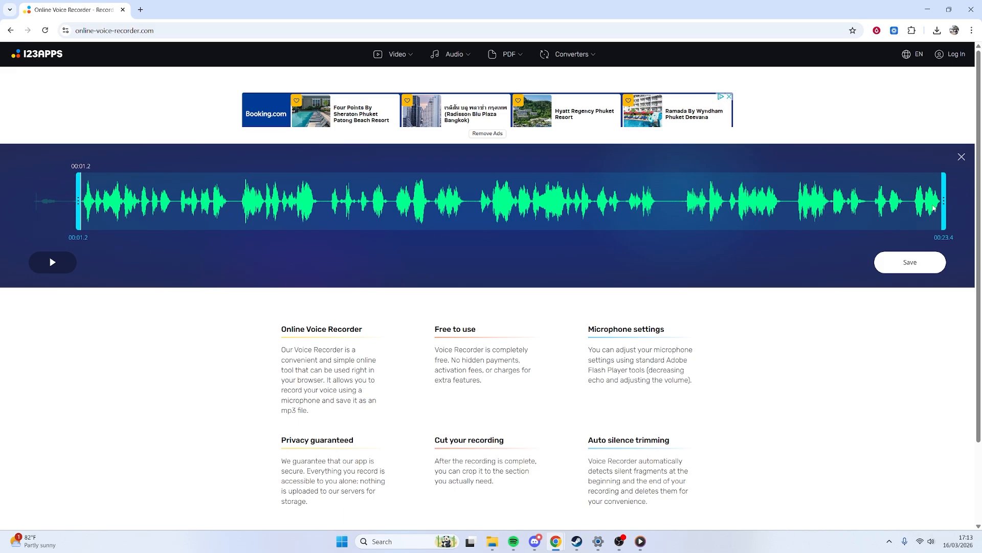
pyautogui.moveTo(944, 215)
pyautogui.mouseDown()
pyautogui.moveTo(721, 227)
pyautogui.moveTo(782, 201)
pyautogui.mouseUp()
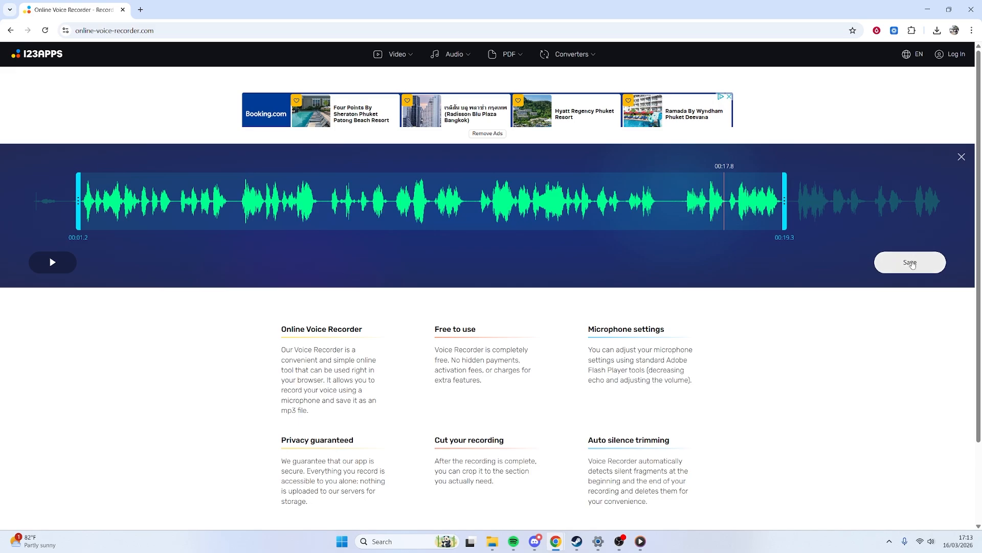
pyautogui.click(912, 262)
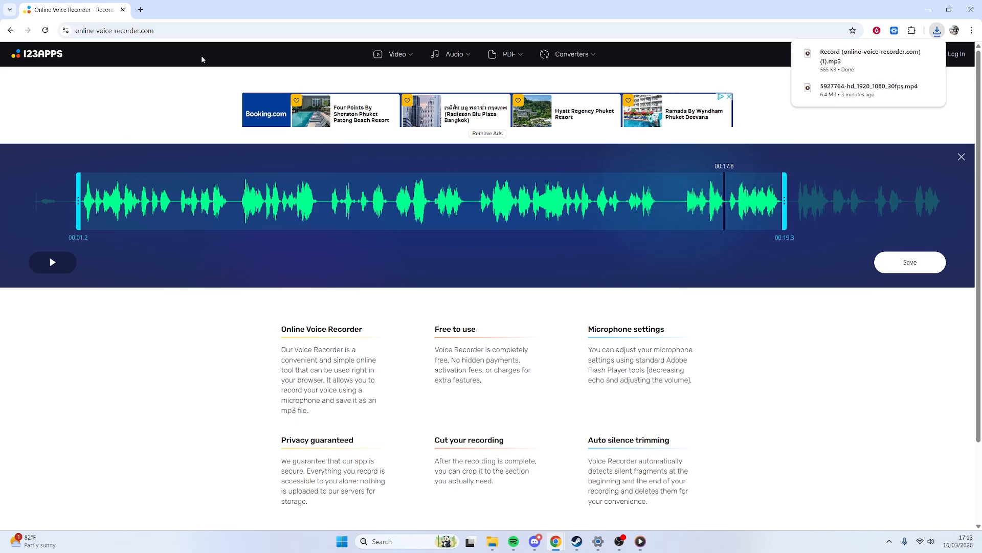
# Go to the Canva website in the current browser tab
pyautogui.click(195, 32)
pyautogui.write('caa')
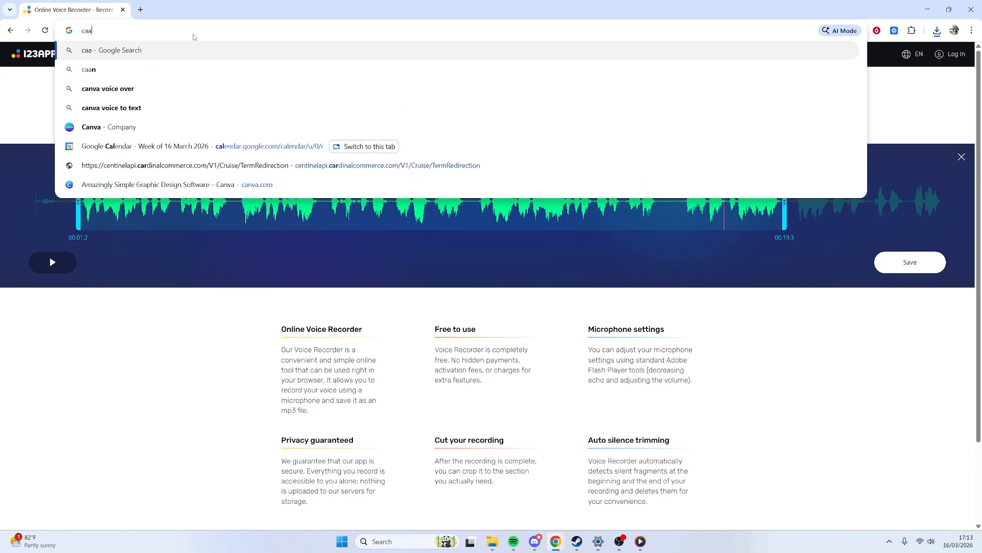
pyautogui.press('BackSpace')
pyautogui.write('nva')
pyautogui.press('Return')
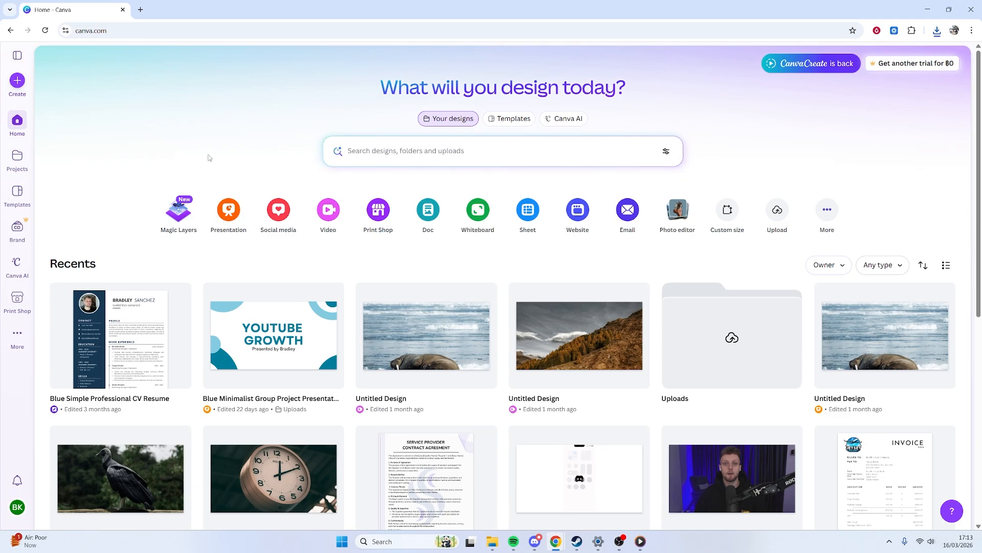
# Upload the 5927764-hd_1920_1080_30fps video from the Desktop folder and add it to the Canva uploads
pyautogui.click(17, 81)
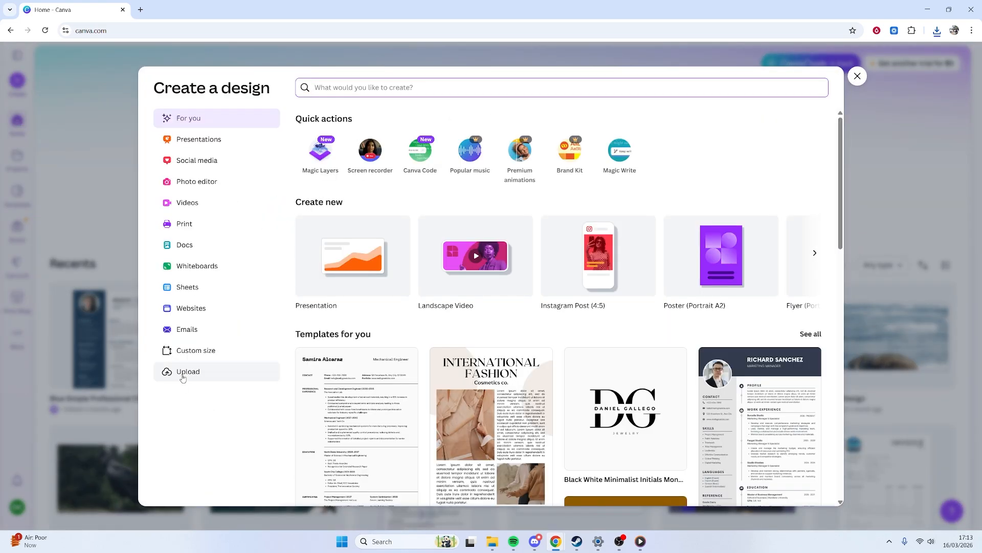
pyautogui.click(179, 373)
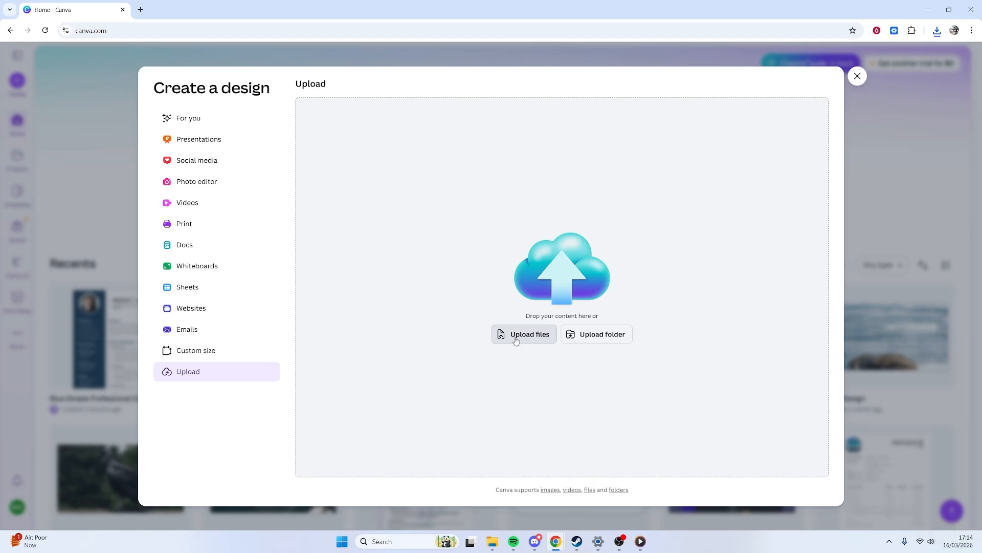
pyautogui.click(516, 339)
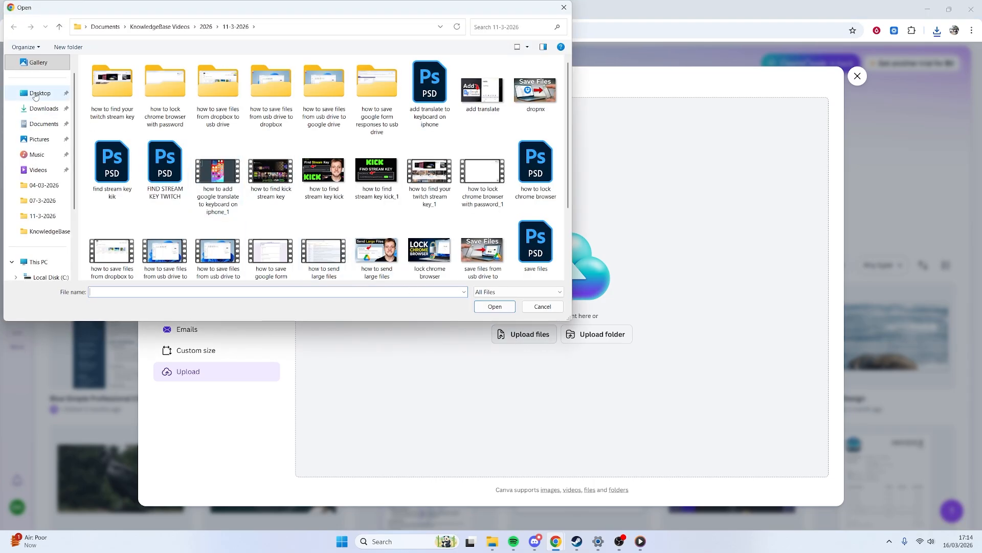
pyautogui.click(37, 94)
pyautogui.click(109, 117)
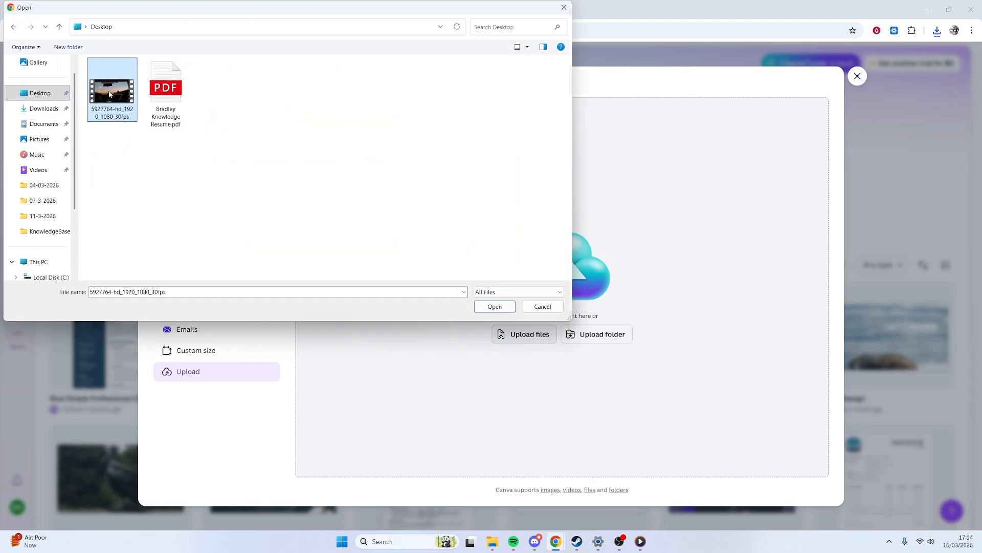
pyautogui.click(495, 306)
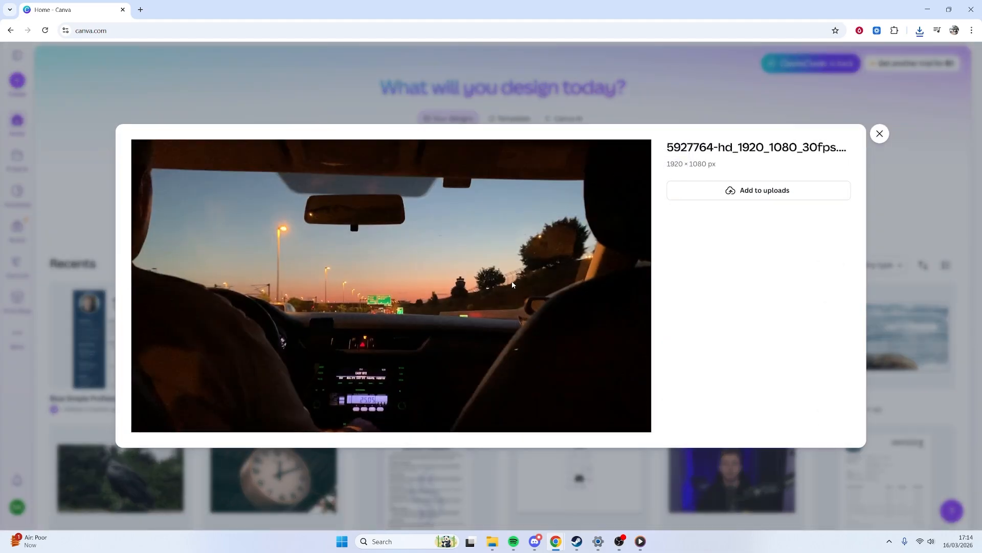
pyautogui.click(763, 192)
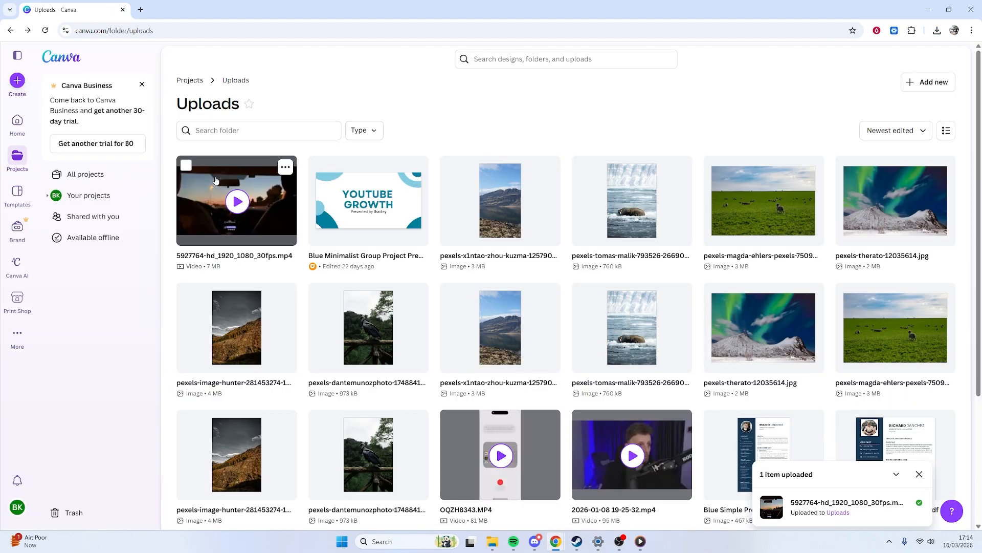
# Open the newly uploaded driving video in the Canva editor
pyautogui.click(219, 186)
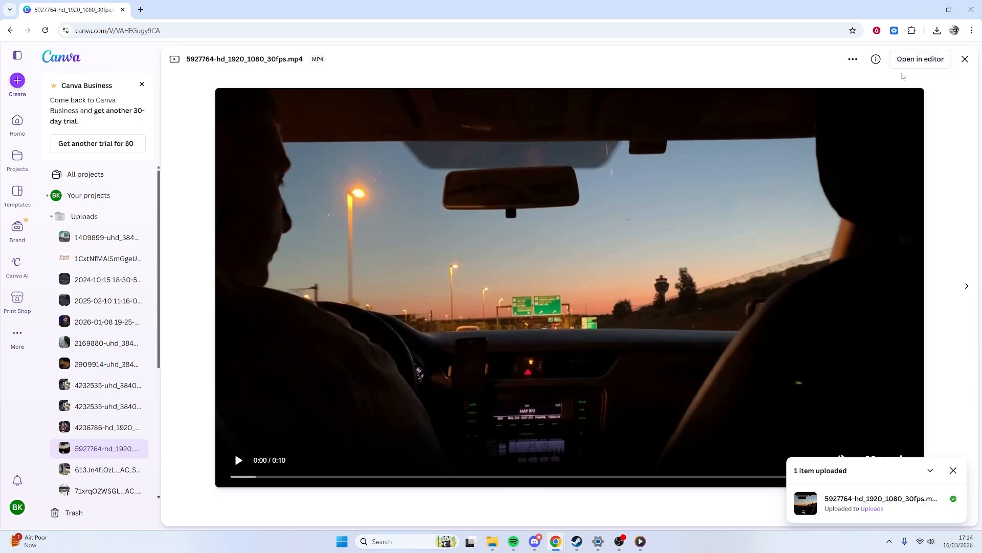
pyautogui.click(919, 59)
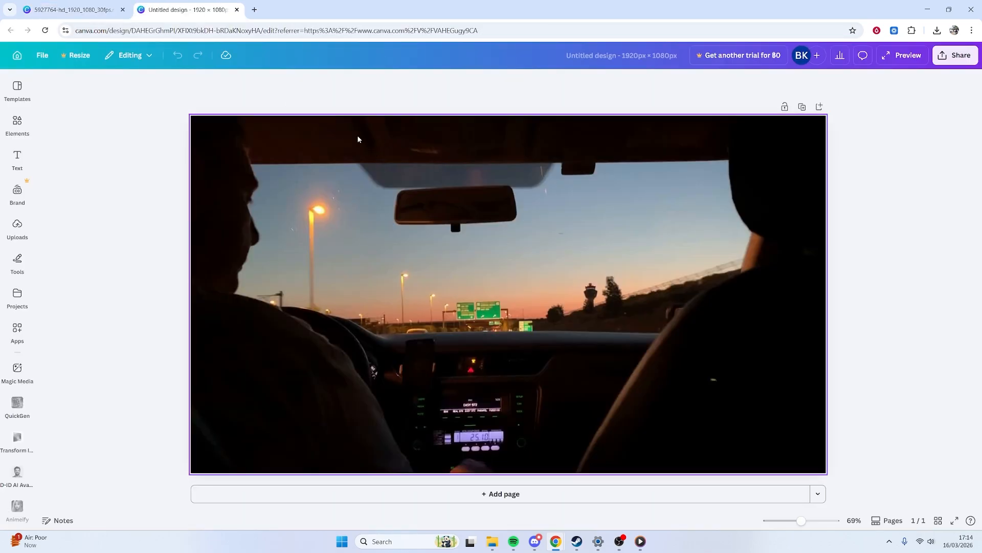
# Upload the Record (online-voice-recorder.com) (1) audio file from the Downloads folder to the design's uploads
pyautogui.click(18, 225)
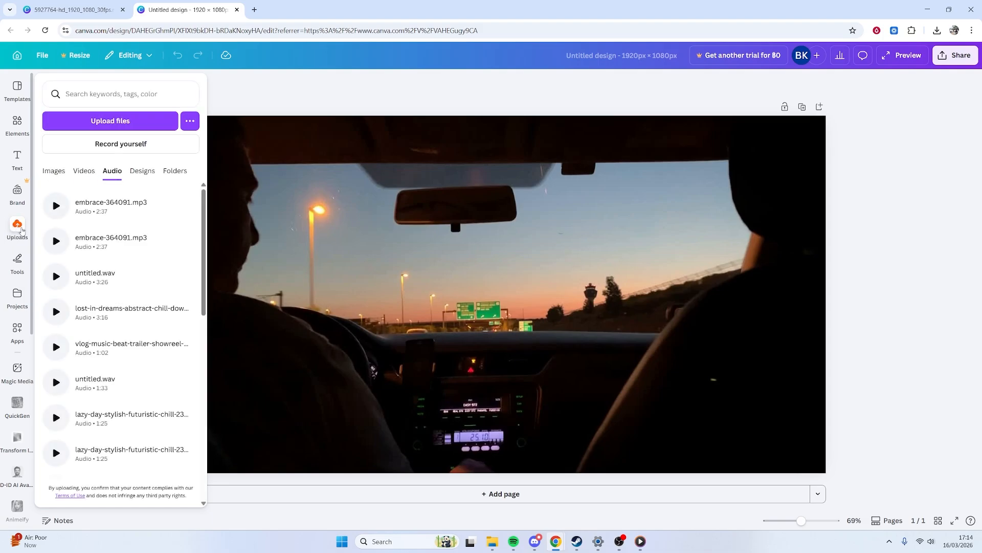
pyautogui.click(87, 128)
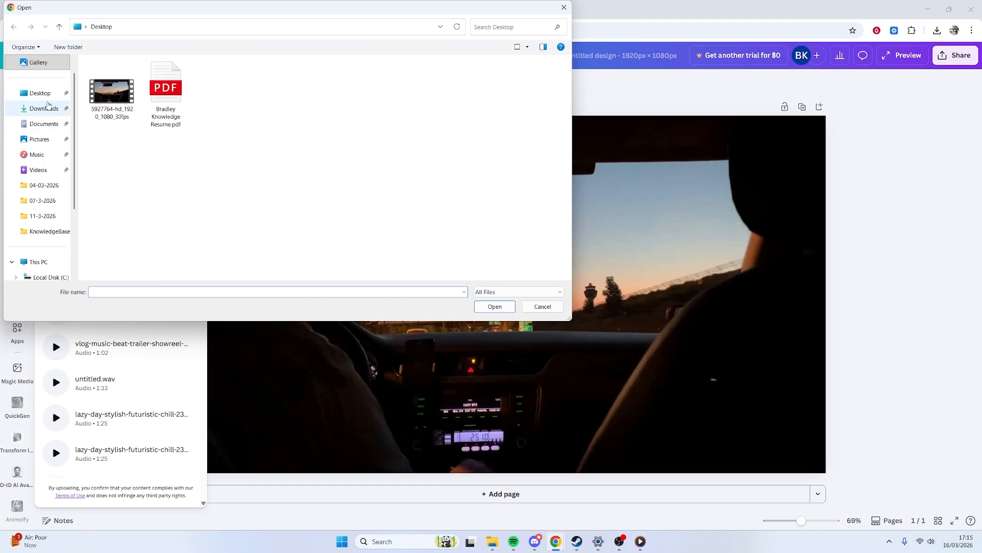
pyautogui.click(43, 108)
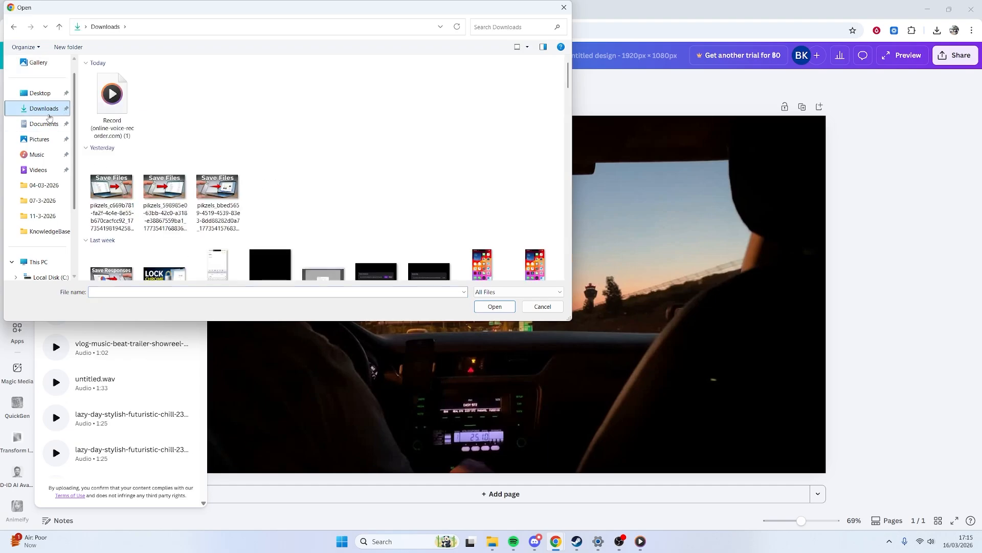
pyautogui.click(116, 87)
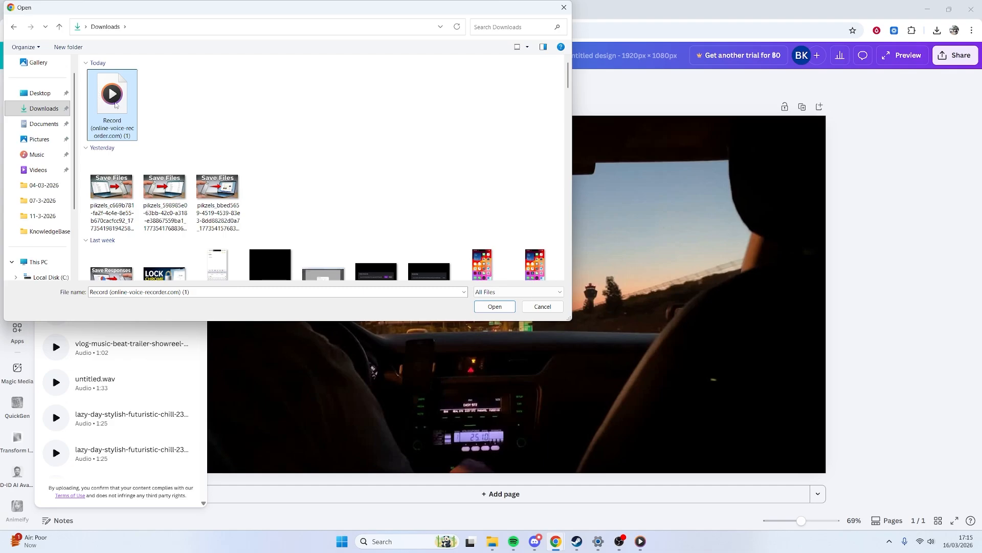
pyautogui.click(494, 306)
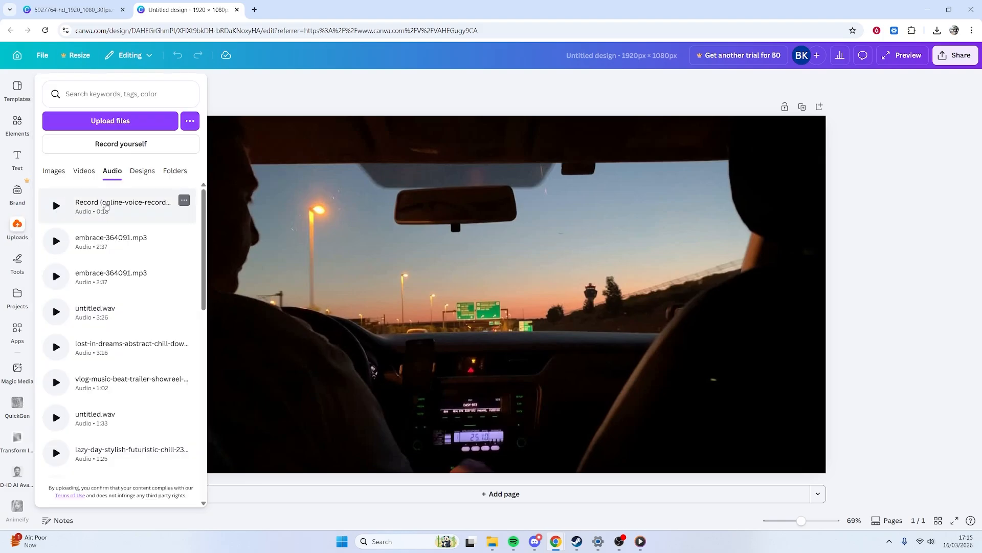
# Add the uploaded voice recording to the timeline under the video and slip the audio within its clip
pyautogui.moveTo(74, 204); pyautogui.dragTo(354, 338)
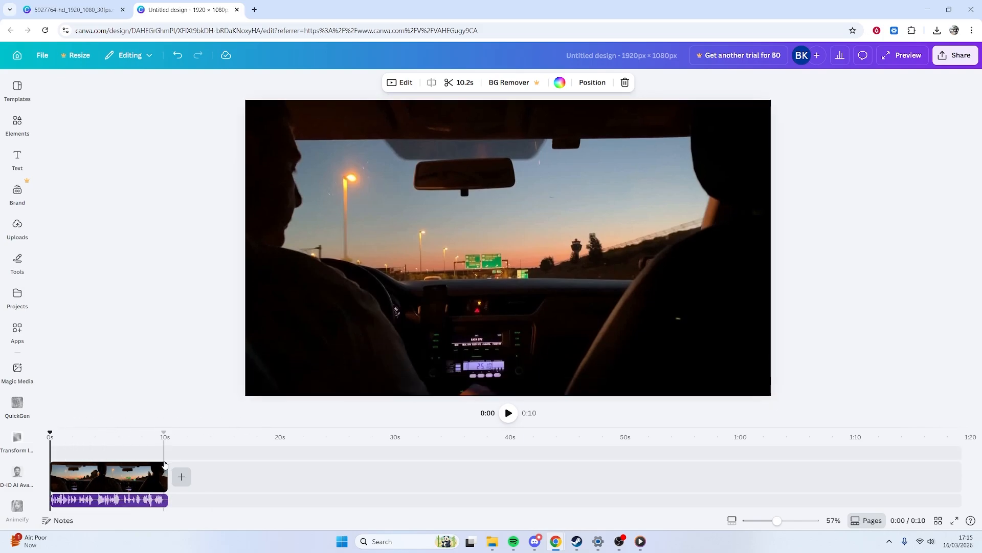
pyautogui.moveTo(167, 500); pyautogui.dragTo(192, 500)
pyautogui.moveTo(75, 501)
pyautogui.mouseDown()
pyautogui.moveTo(121, 499)
pyautogui.moveTo(84, 502)
pyautogui.mouseUp()
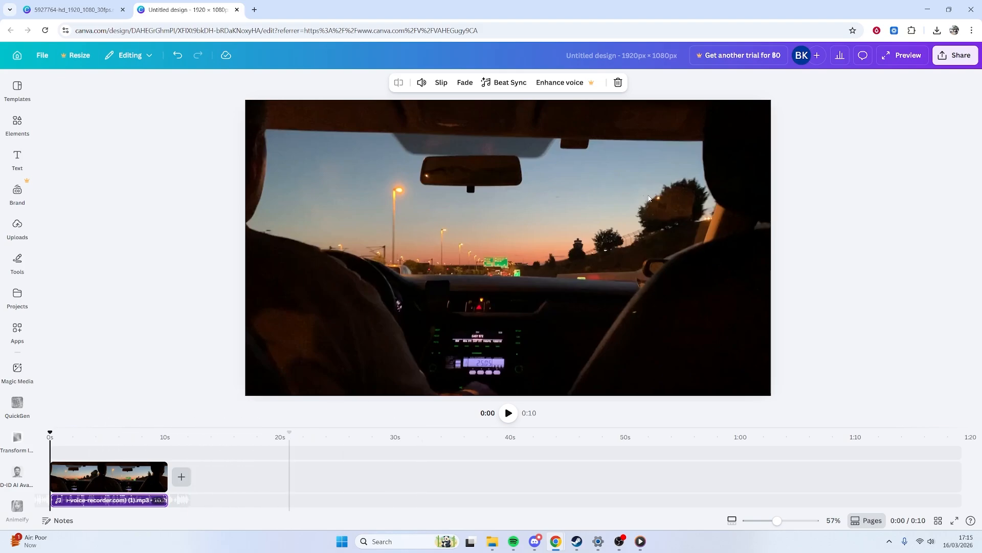
# Download the design as an MP4 video at 1080p (HD) and open the downloaded download.mp4
pyautogui.click(954, 55)
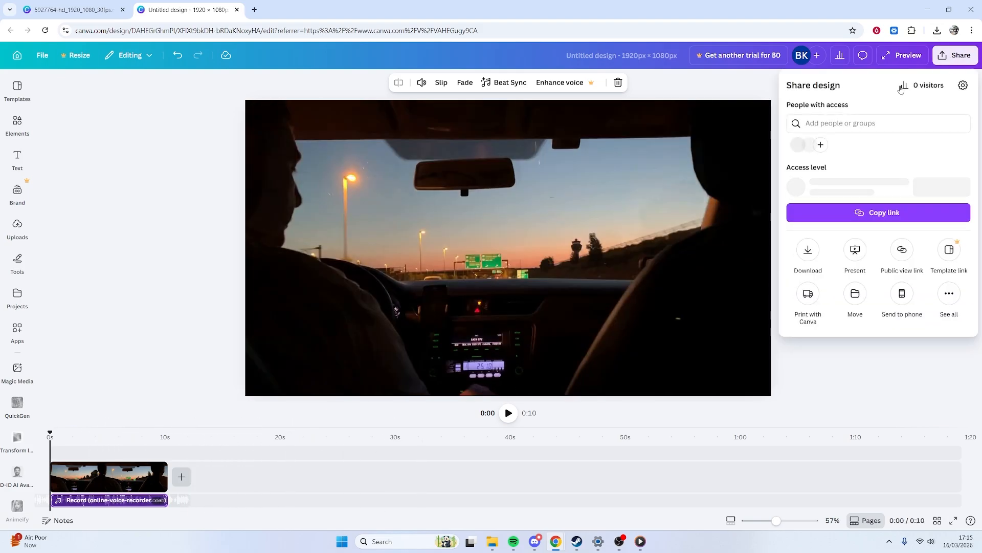
pyautogui.click(809, 252)
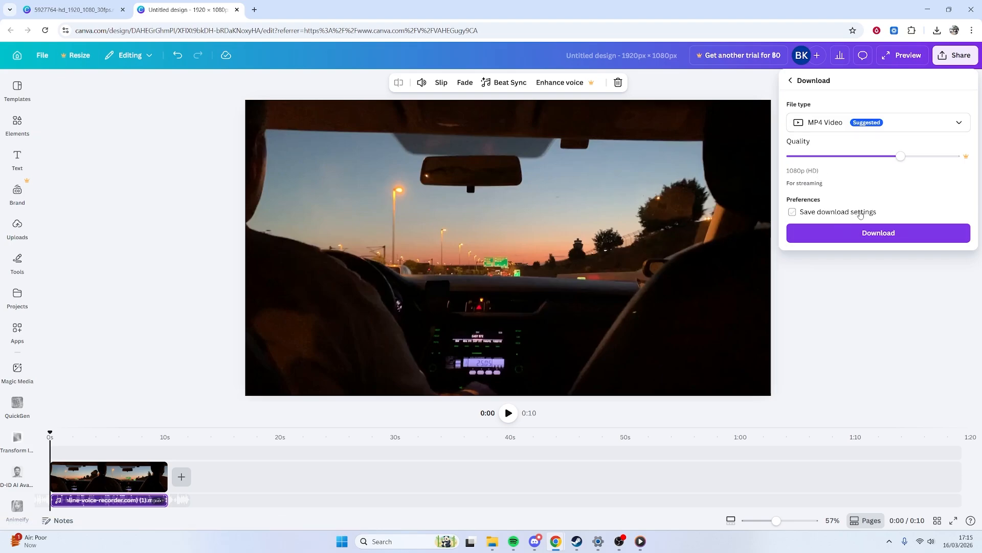
pyautogui.click(860, 234)
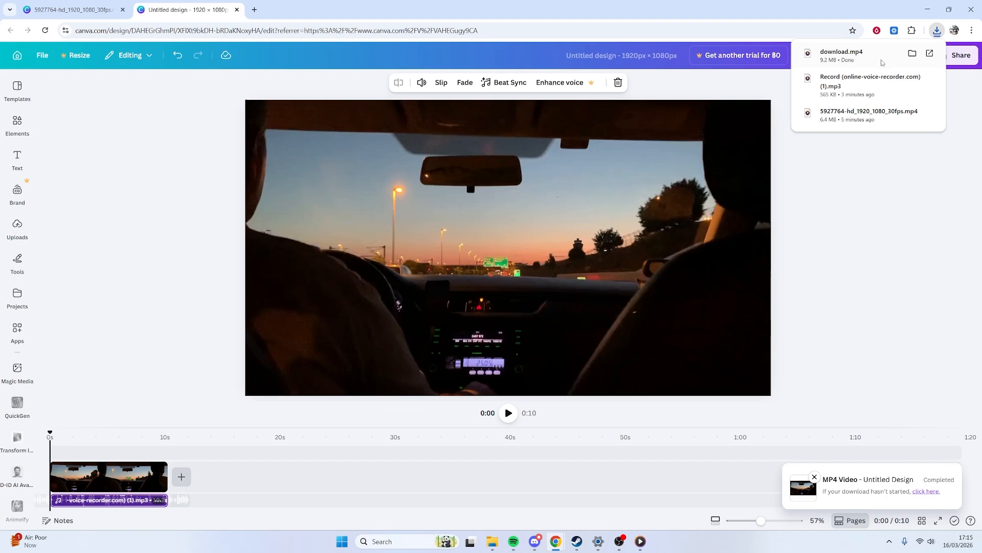
pyautogui.click(842, 52)
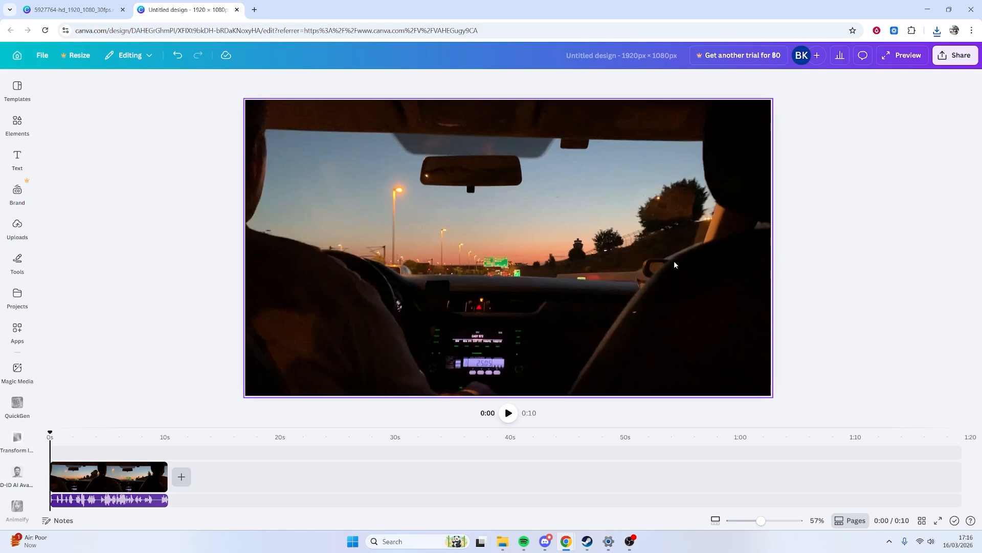
pyautogui.doubleClick(534, 226)
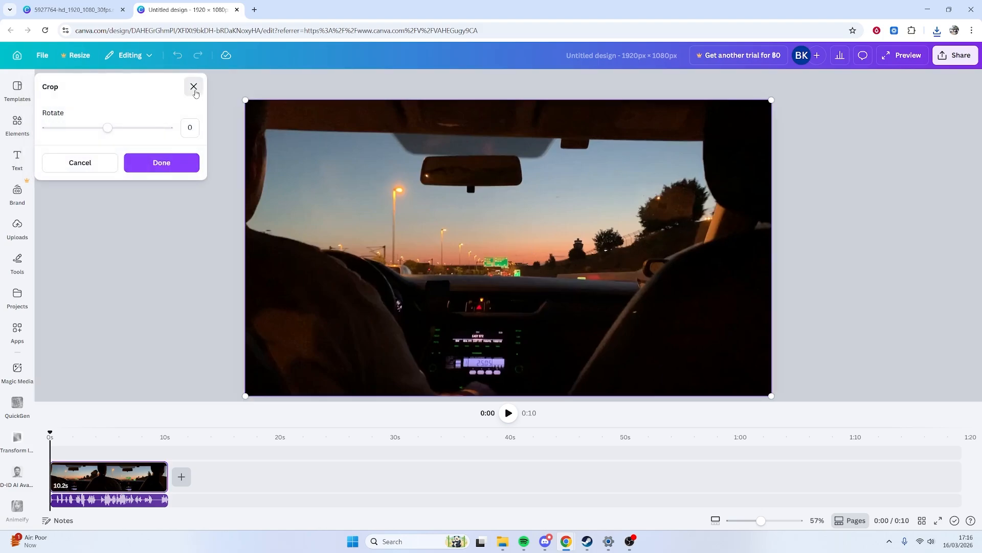
pyautogui.click(194, 86)
pyautogui.click(884, 164)
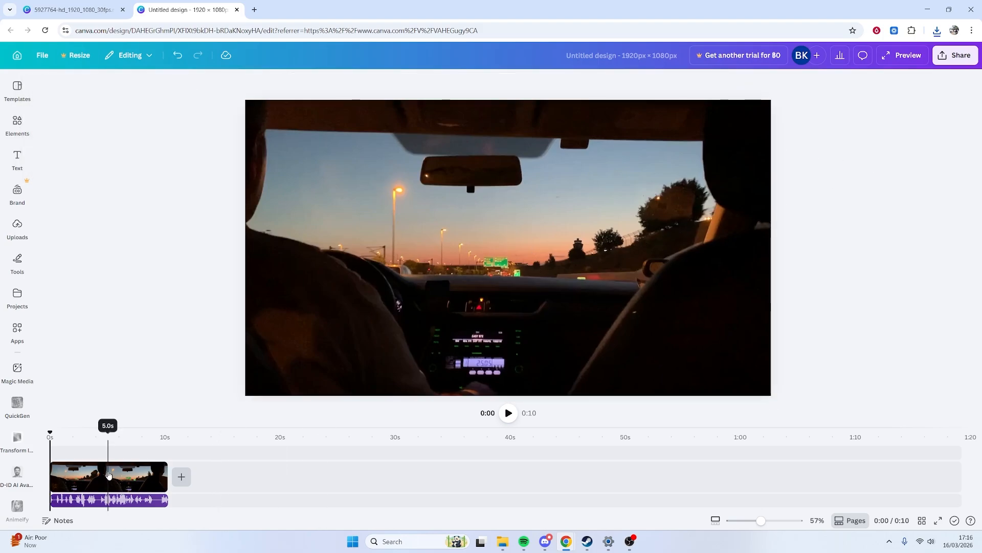
# Set the driving video clip's volume to 0 and play the design from the voice recording on the timeline
pyautogui.click(85, 475)
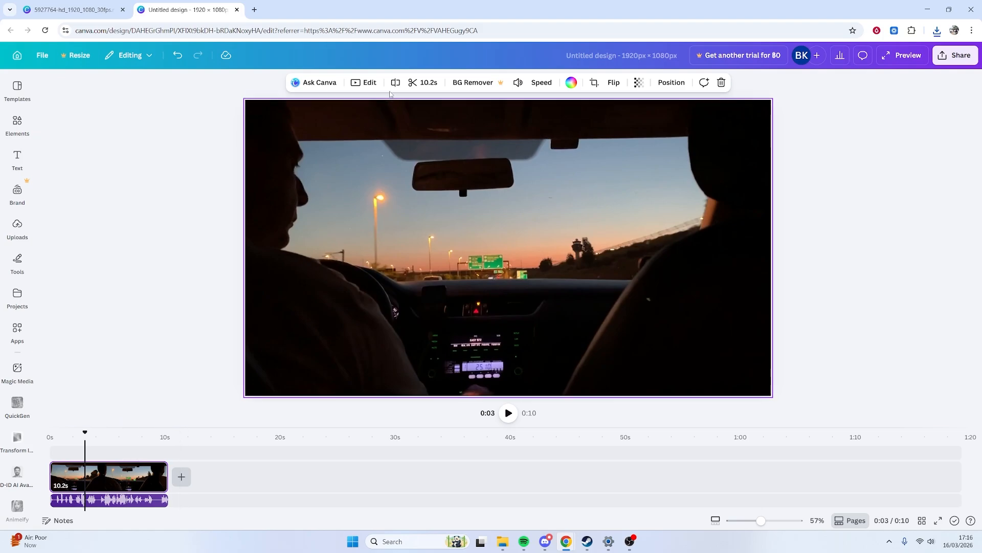
pyautogui.click(519, 83)
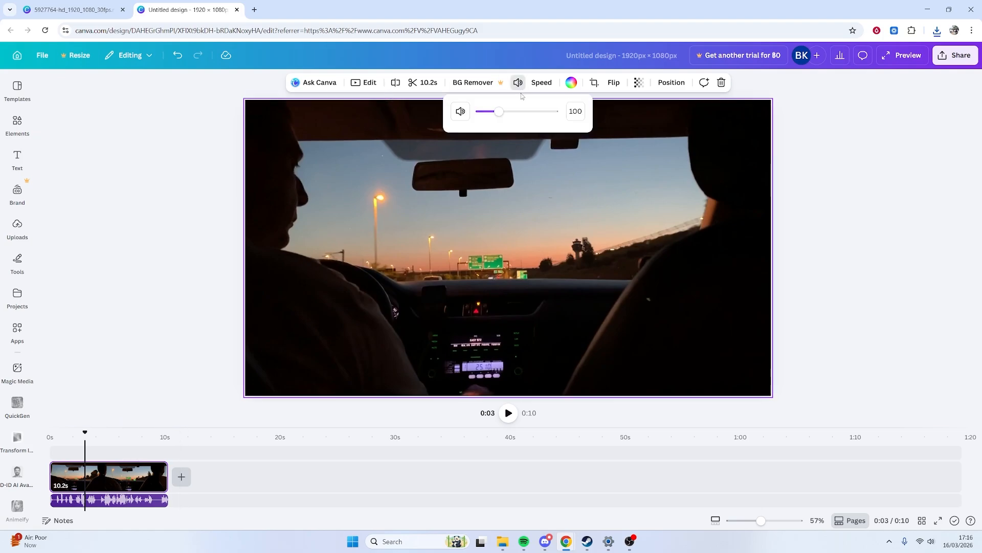
pyautogui.moveTo(494, 116); pyautogui.dragTo(470, 116)
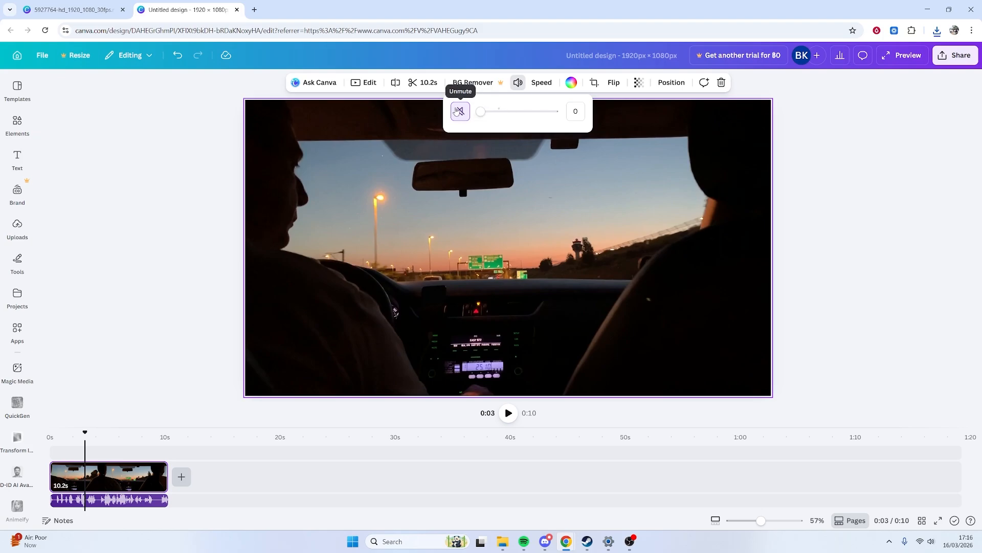
pyautogui.click(81, 500)
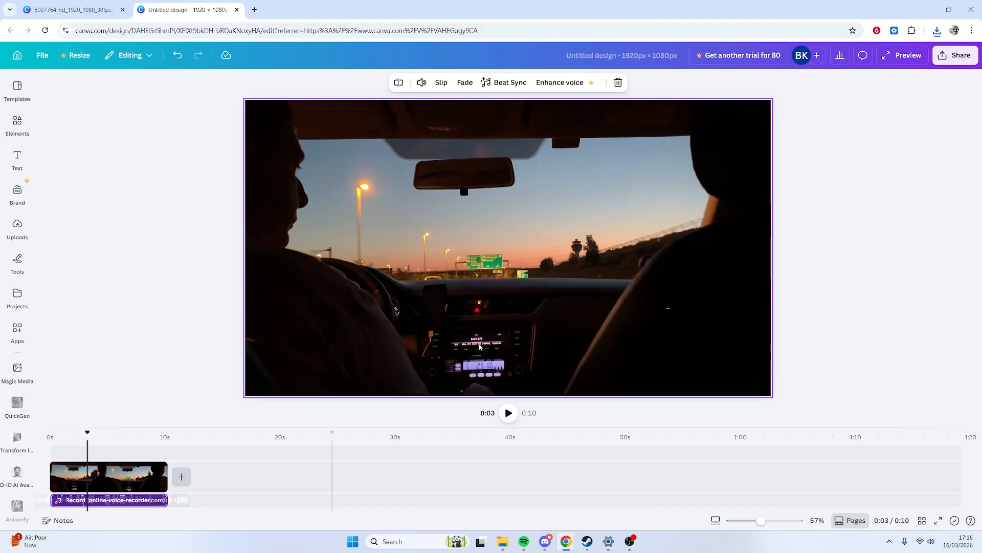
pyautogui.click(508, 413)
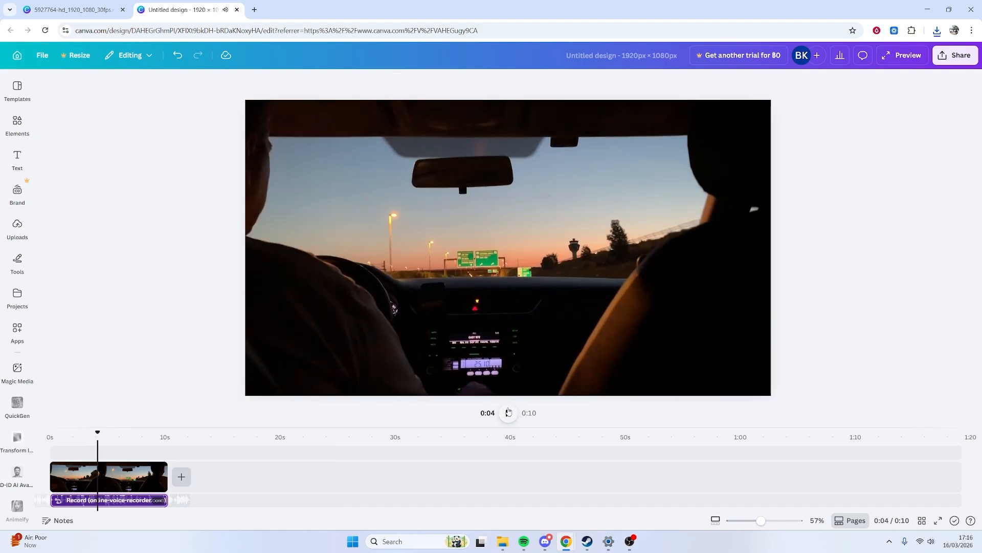